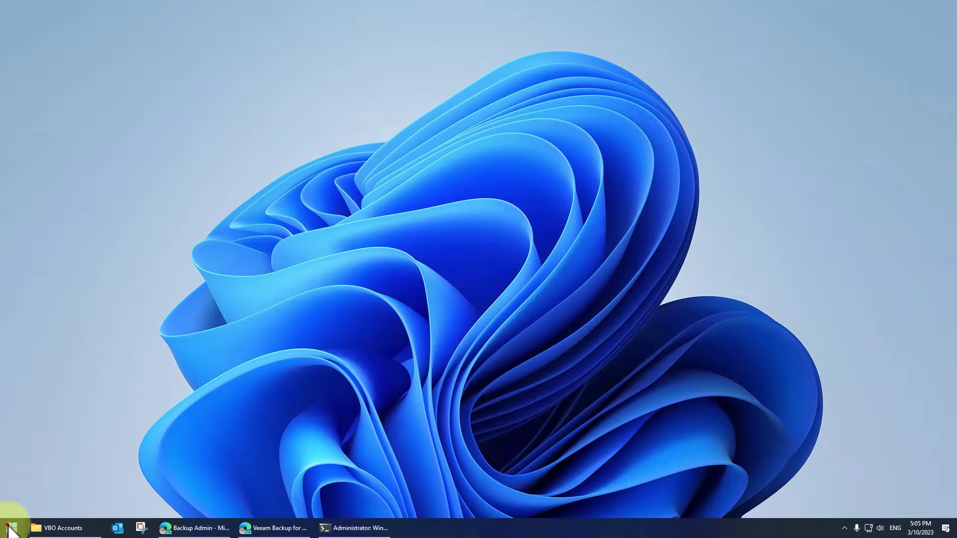
- Launch Hyper-V Manager from a Start search for 'hyper' and open Win11VM1's settings
{"action": "left_click", "coordinate": [12, 528]}
{"action": "type", "text": "hyper"}
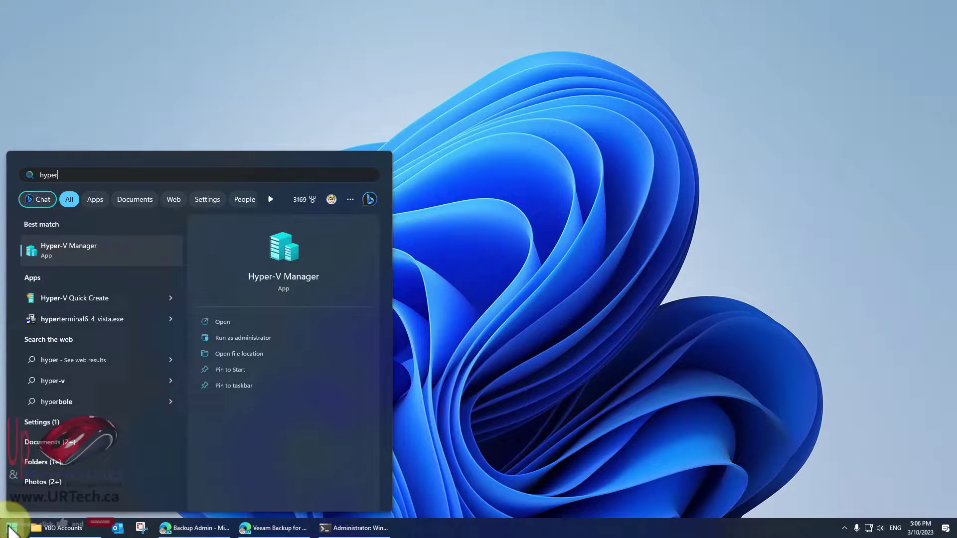
{"action": "key", "text": "Return"}
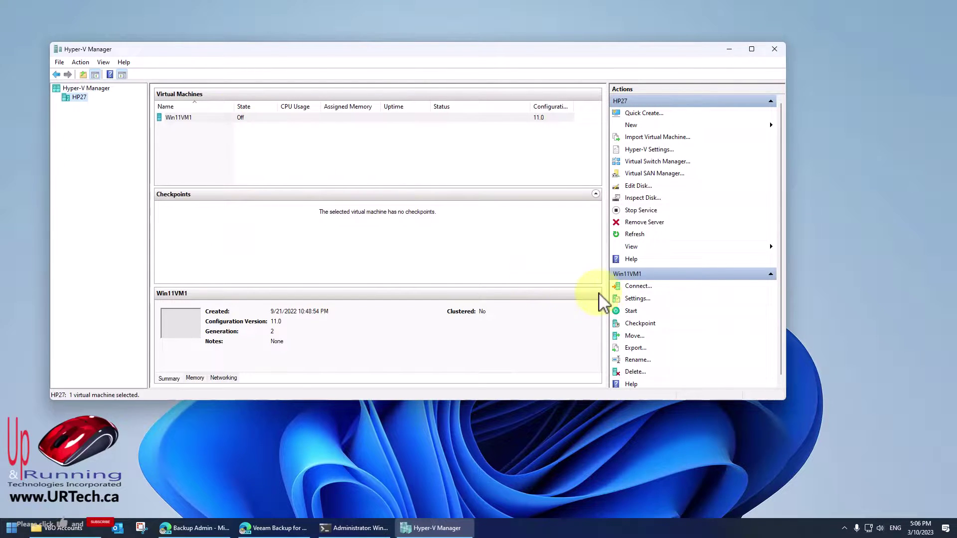
{"action": "left_click", "coordinate": [638, 299]}
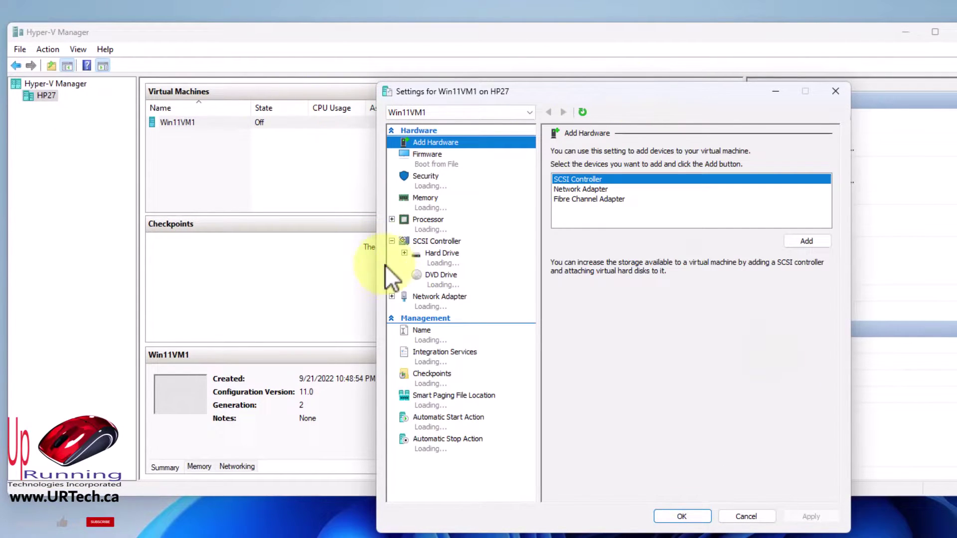
- Add a hard drive to Win11VM1's SCSI controller, finding Physical hard disk unavailable and cancelling the new VHD
{"action": "left_click", "coordinate": [437, 244]}
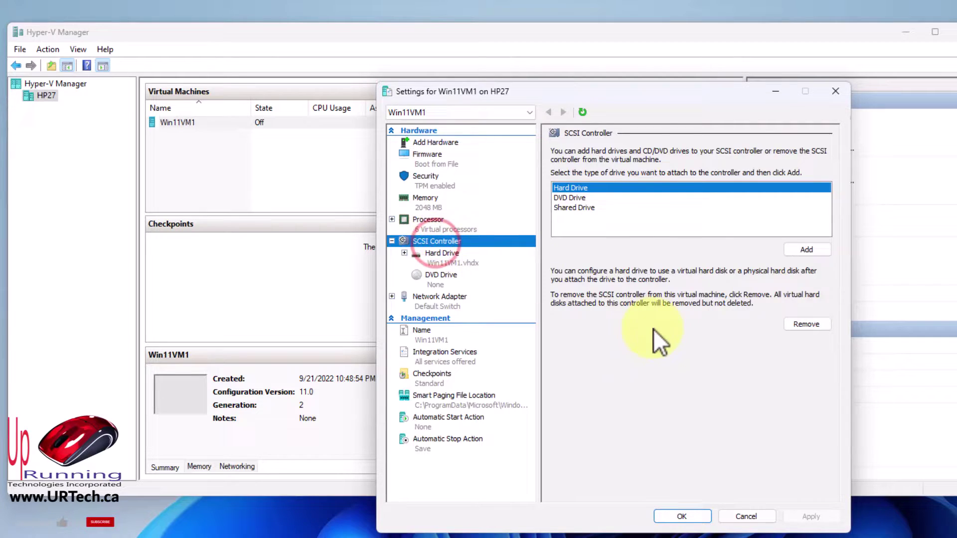
{"action": "left_click", "coordinate": [809, 249]}
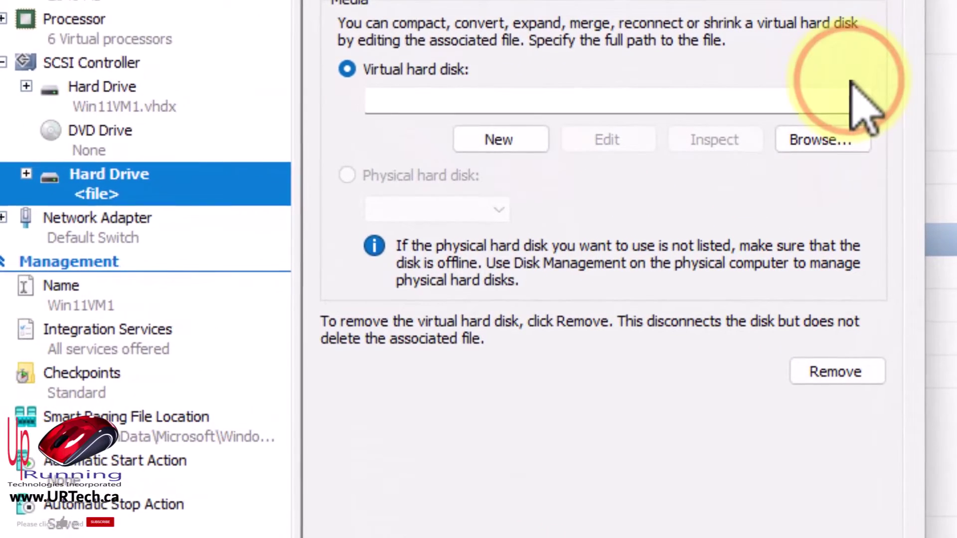
{"action": "left_click", "coordinate": [349, 176]}
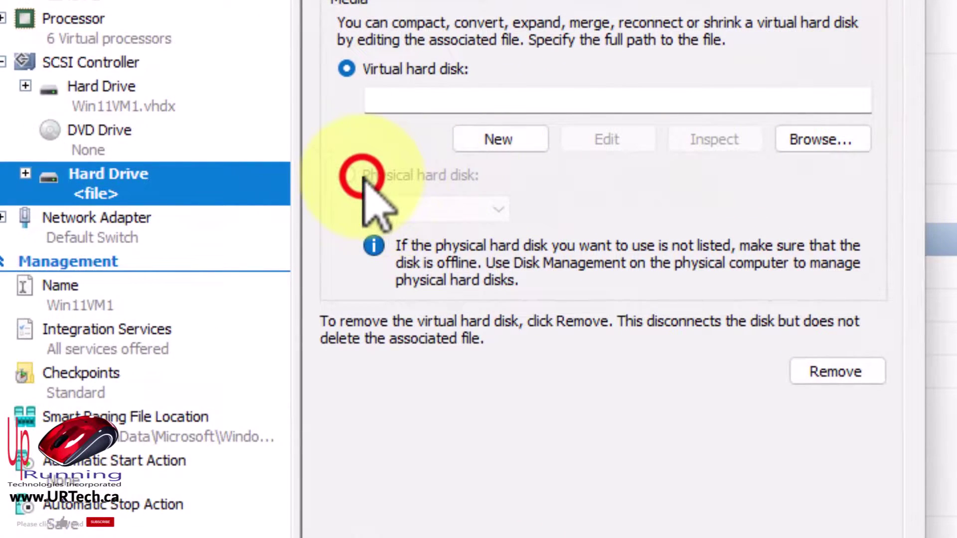
{"action": "left_click", "coordinate": [500, 140]}
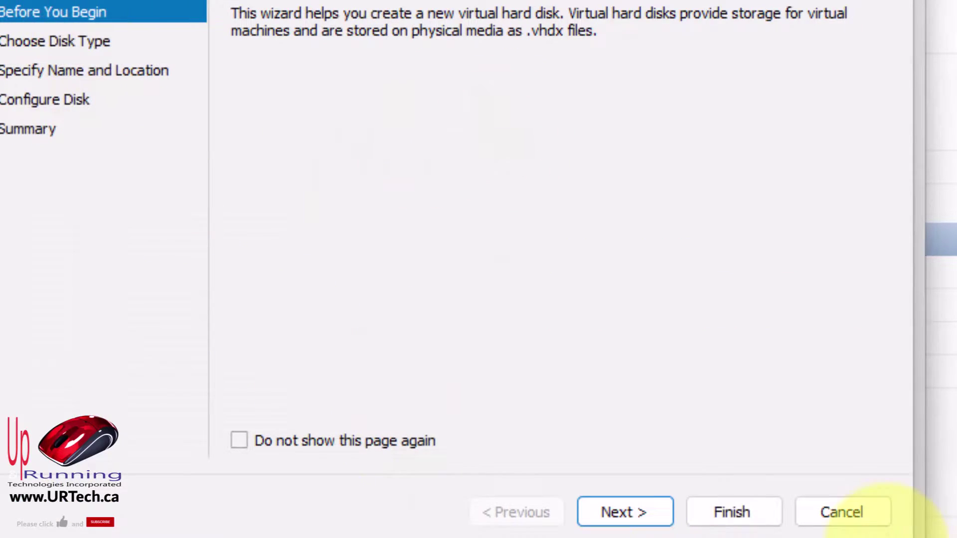
{"action": "left_click", "coordinate": [838, 513]}
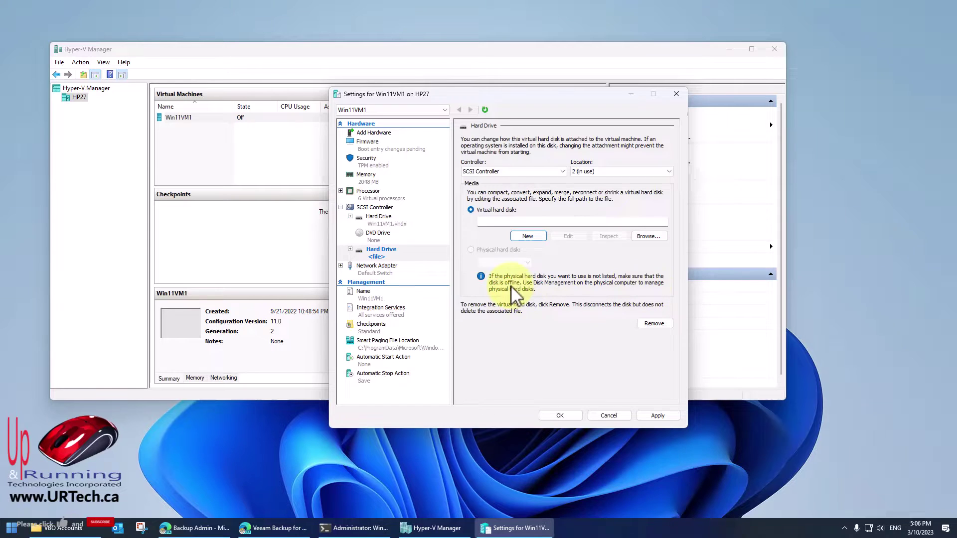
- Discard the VM settings, open Disk Management, and set the 5TB USB Disk 1 offline
{"action": "left_click", "coordinate": [608, 415]}
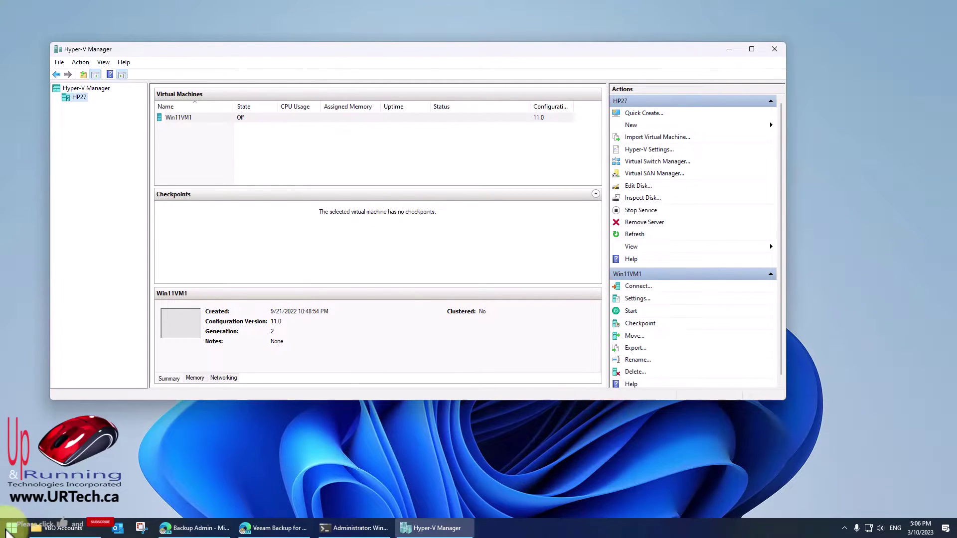
{"action": "right_click", "coordinate": [11, 530]}
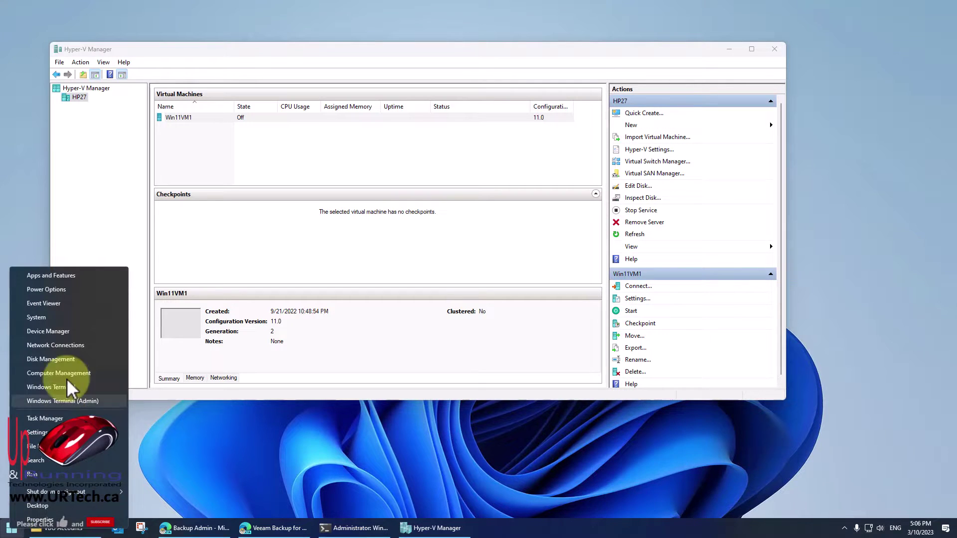
{"action": "left_click", "coordinate": [51, 359]}
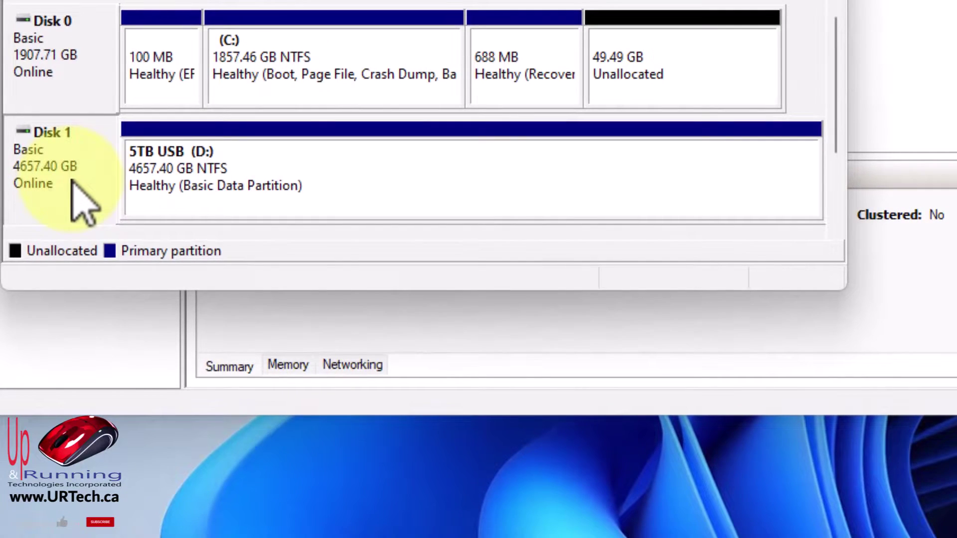
{"action": "right_click", "coordinate": [73, 183]}
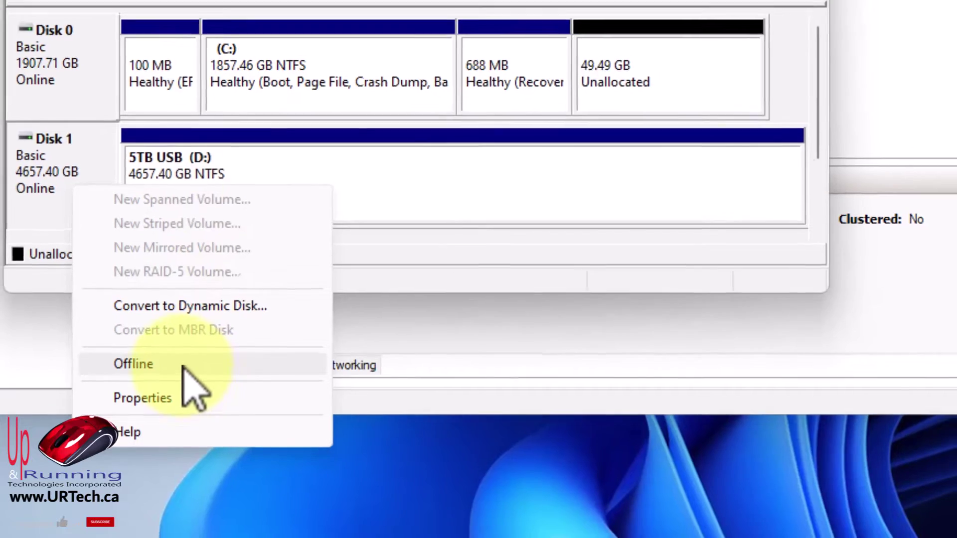
{"action": "left_click", "coordinate": [133, 364]}
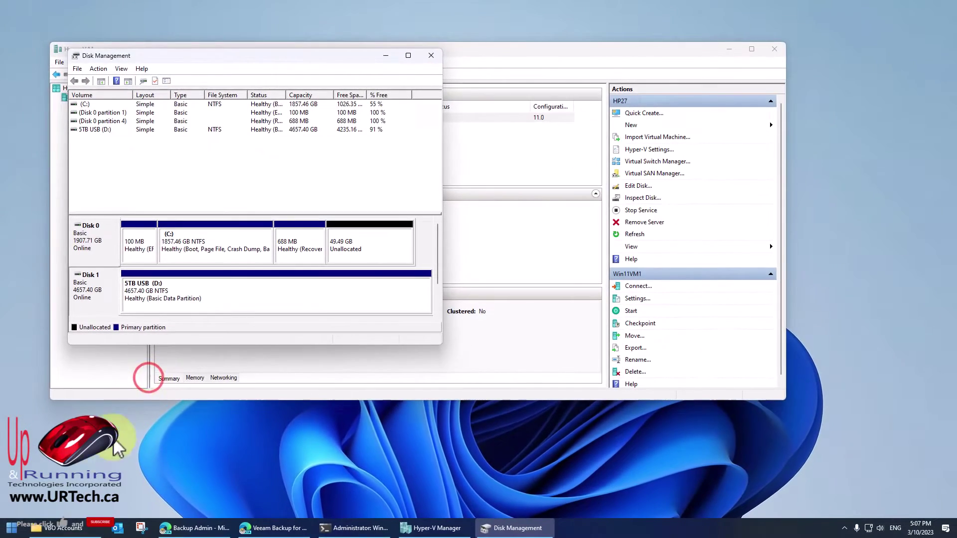
- Open File Explorer to This PC beside Disk Management to watch the drives
{"action": "left_click", "coordinate": [63, 528]}
{"action": "left_click", "coordinate": [204, 186]}
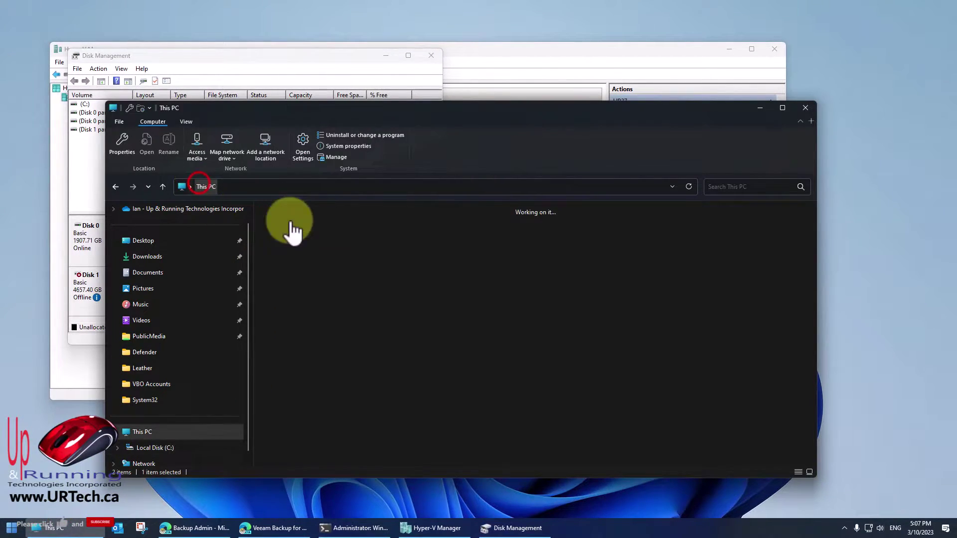
{"action": "left_click_drag", "start_coordinate": [421, 110], "coordinate": [651, 101]}
- Bring Disk 1 back online, then take it offline again
{"action": "left_click", "coordinate": [225, 224]}
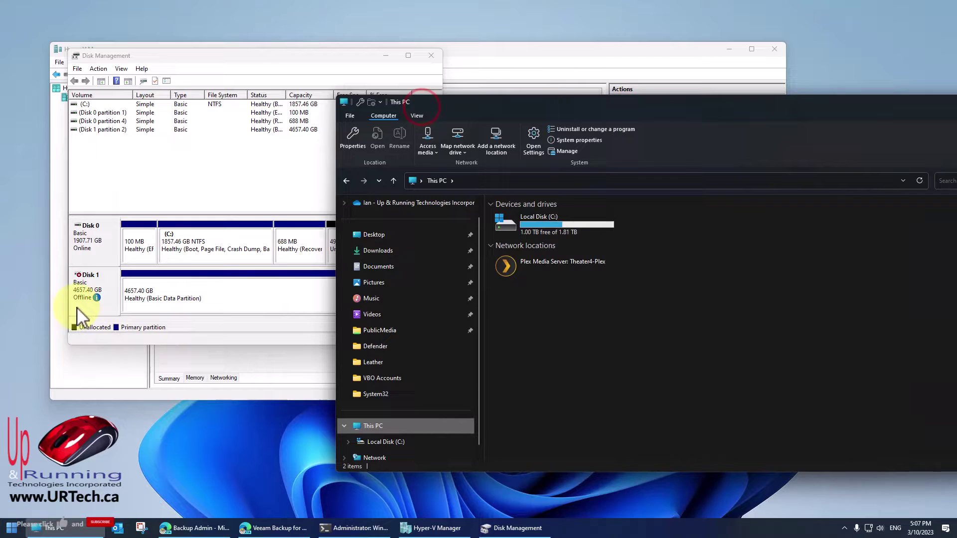
{"action": "right_click", "coordinate": [86, 288]}
{"action": "left_click", "coordinate": [110, 307]}
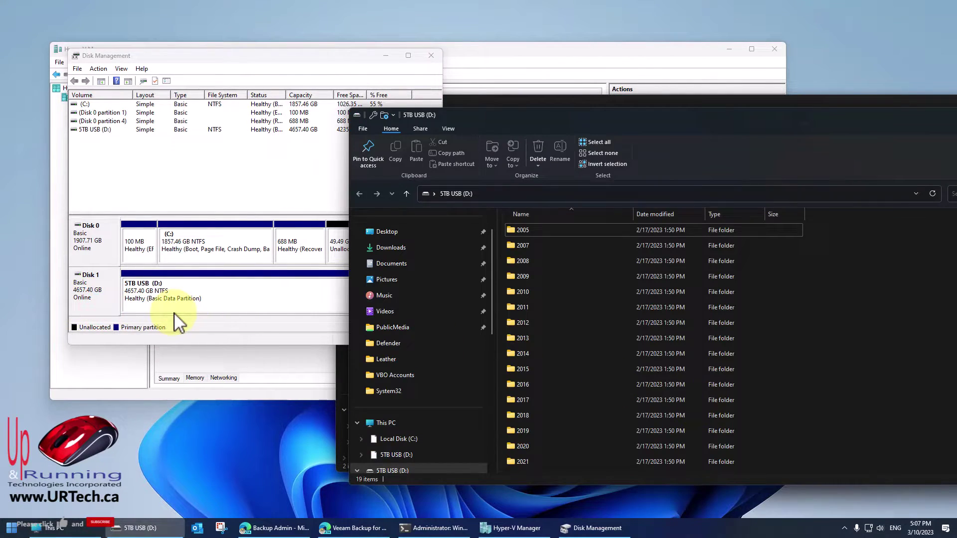
{"action": "right_click", "coordinate": [86, 288]}
{"action": "left_click", "coordinate": [110, 351]}
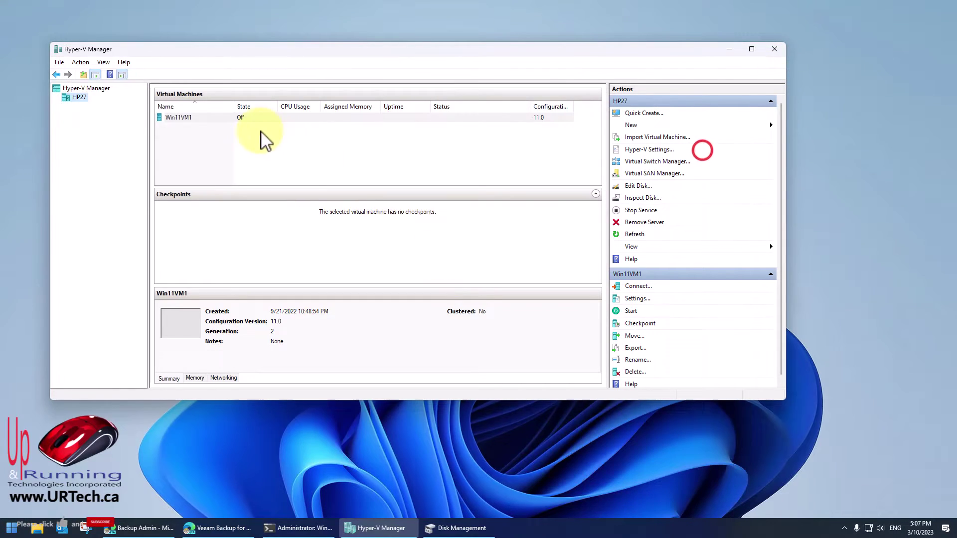
- Attach physical Disk 1 (4657.53 GB) as a new SCSI hard drive on Win11VM1 and save
{"action": "left_click", "coordinate": [221, 118]}
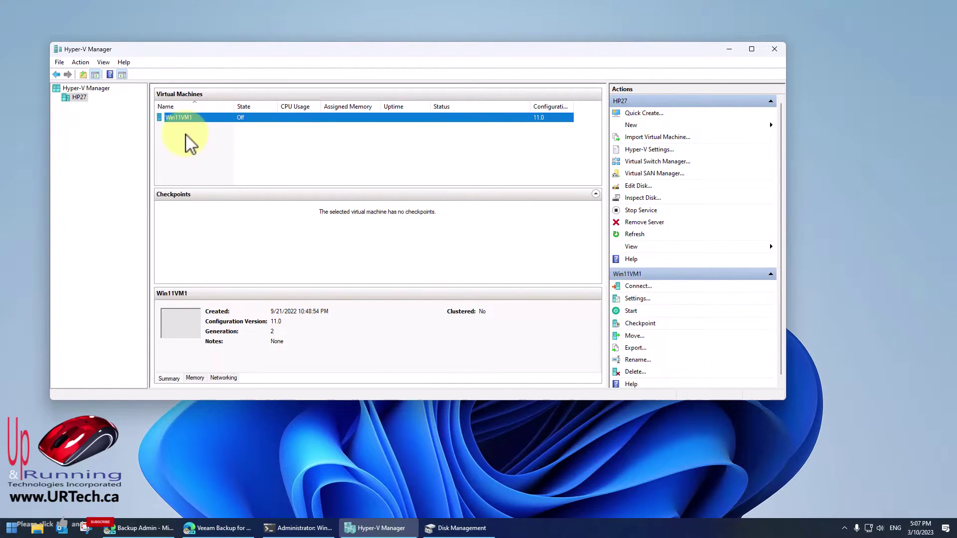
{"action": "left_click", "coordinate": [637, 299]}
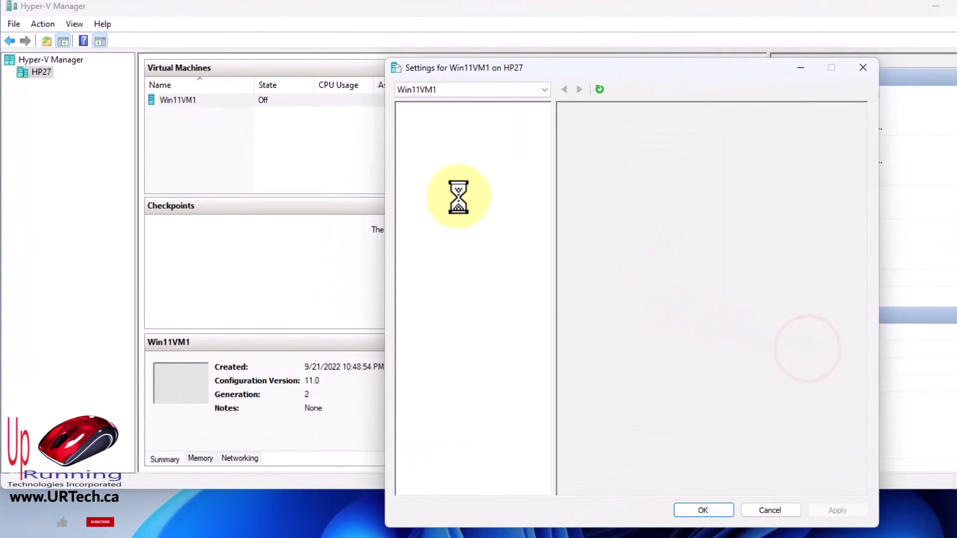
{"action": "left_click", "coordinate": [448, 223]}
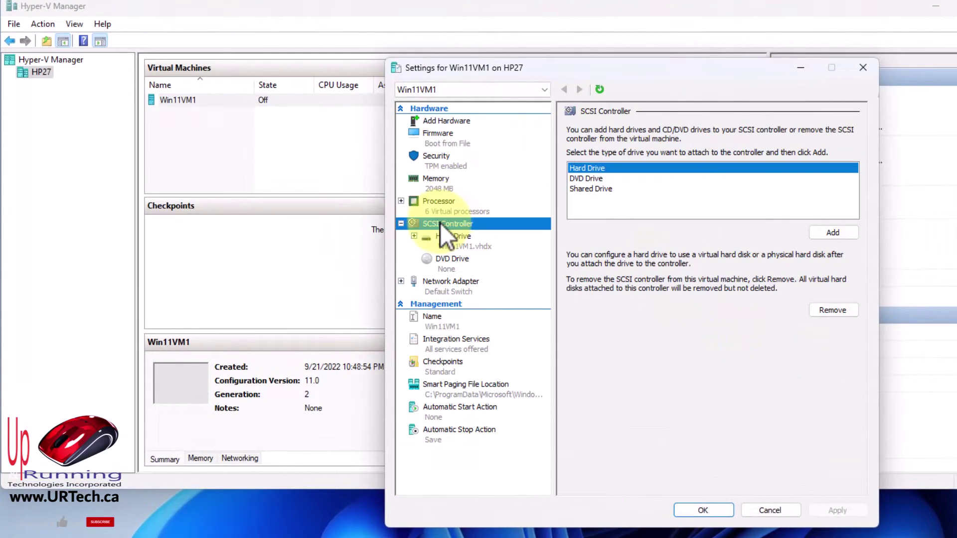
{"action": "left_click", "coordinate": [602, 168]}
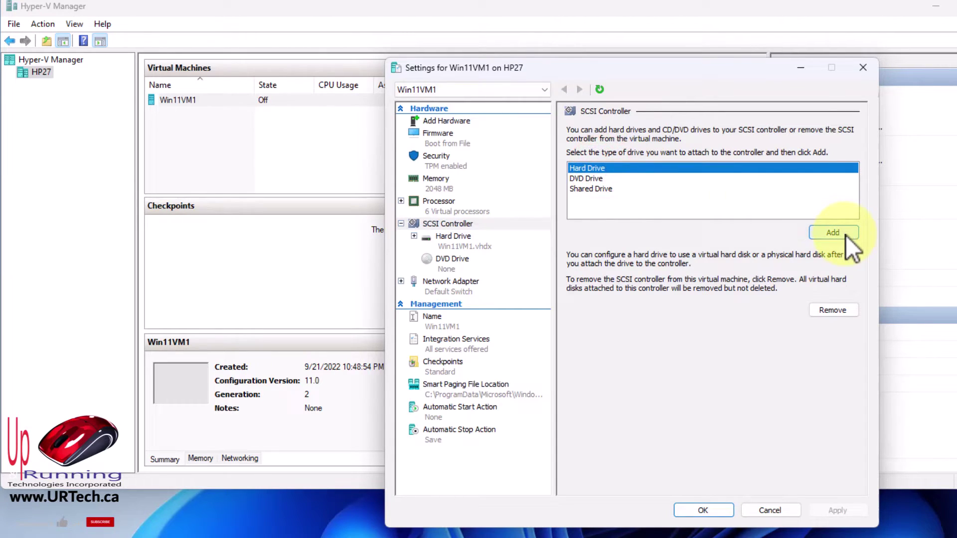
{"action": "left_click", "coordinate": [833, 233]}
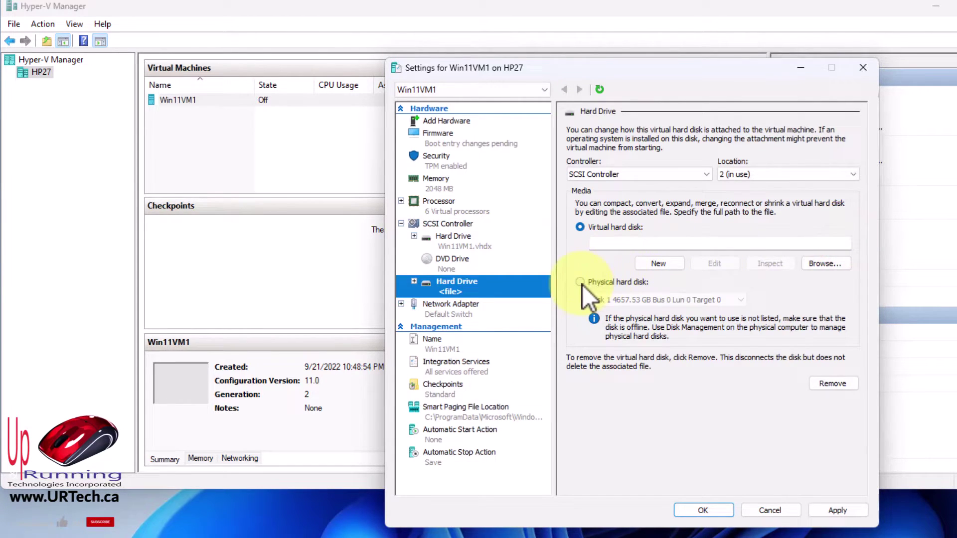
{"action": "left_click", "coordinate": [581, 281]}
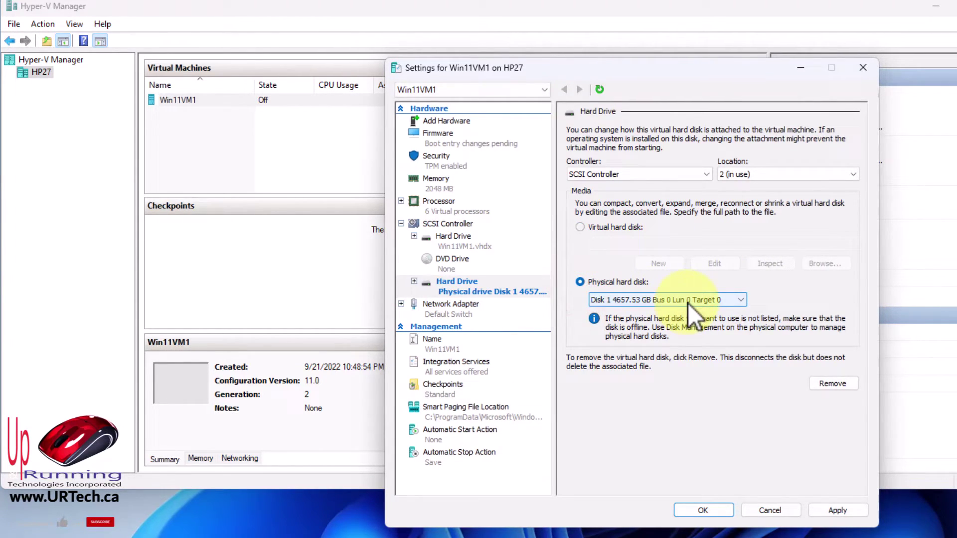
{"action": "left_click", "coordinate": [703, 510]}
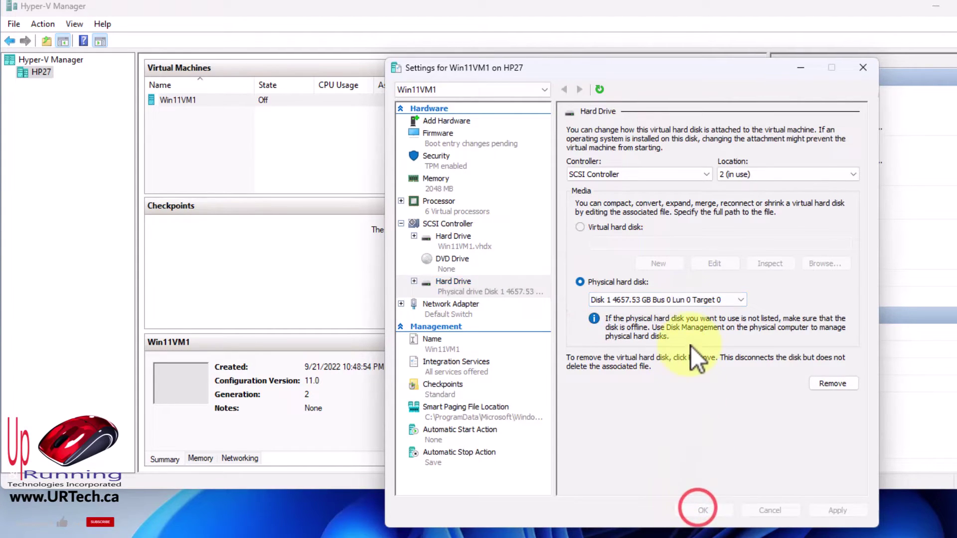